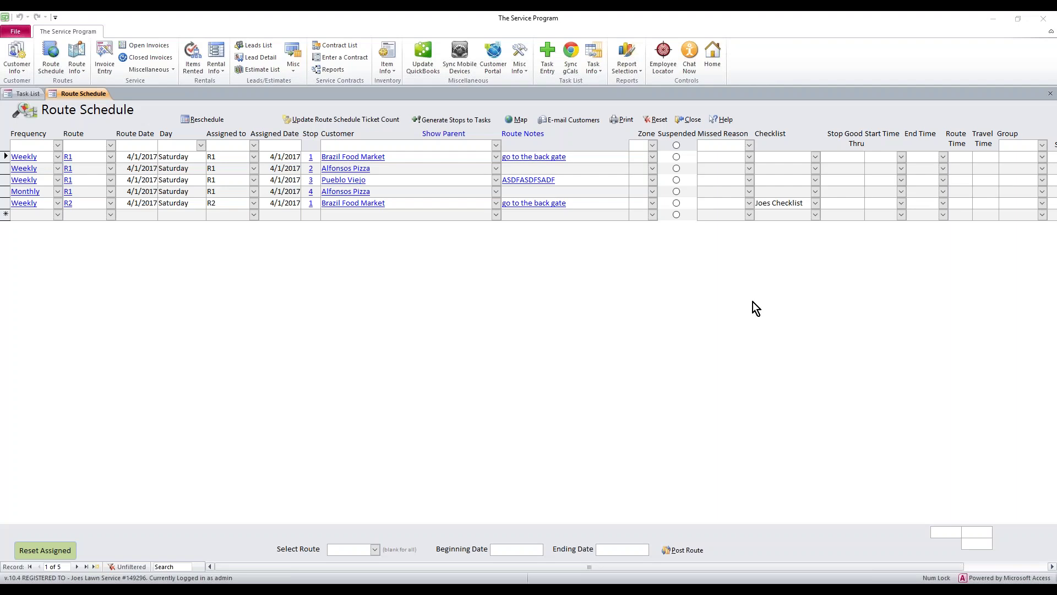
- Close and reopen the Route Schedule, and review the assigned dates of the route stops
{"action": "left_click", "coordinate": [690, 120]}
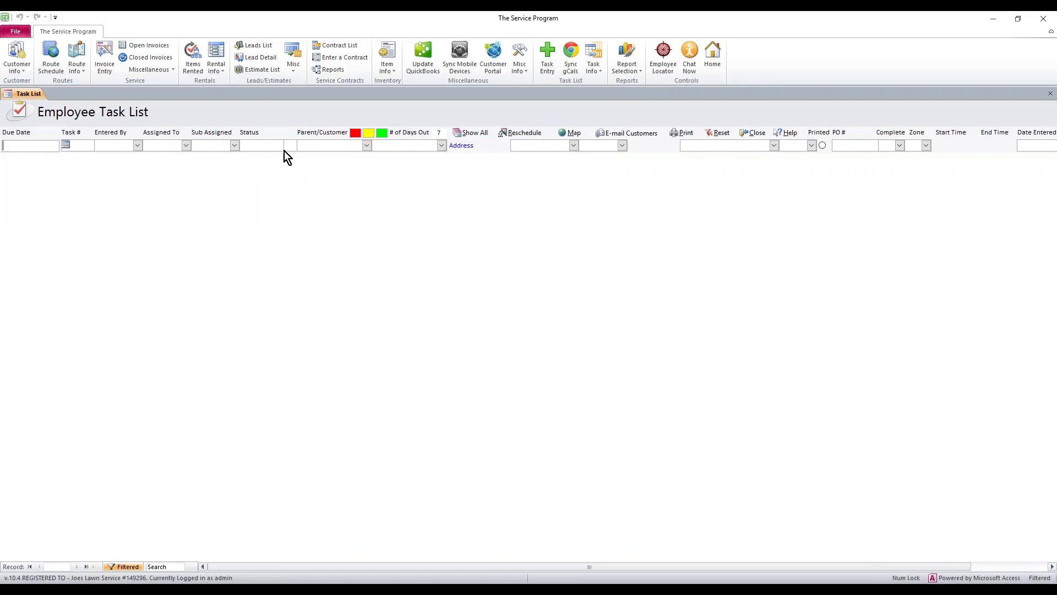
{"action": "left_click", "coordinate": [54, 66]}
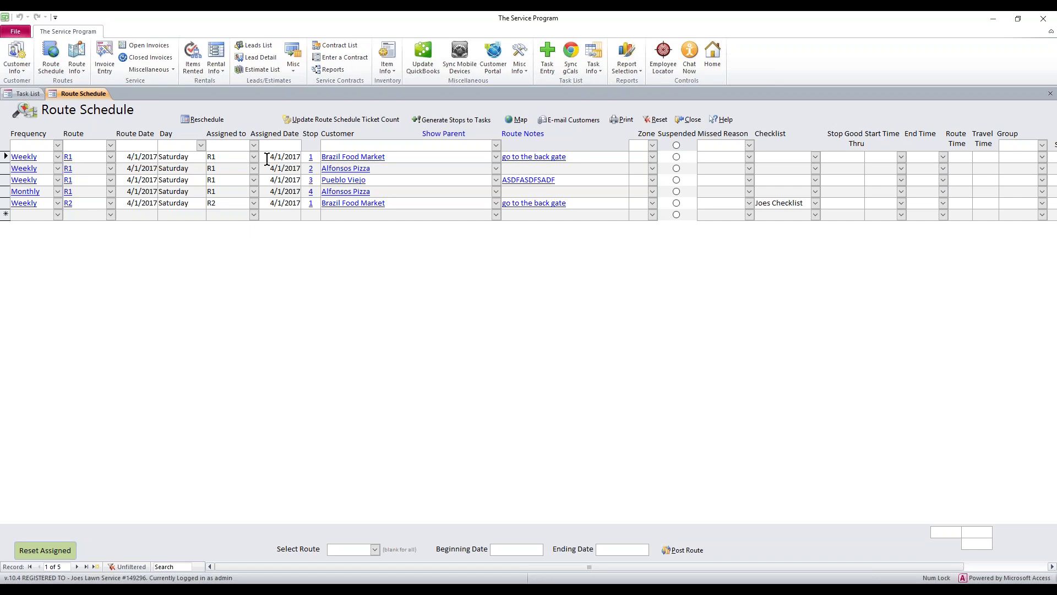
{"action": "left_click", "coordinate": [268, 159]}
{"action": "double_click", "coordinate": [276, 159]}
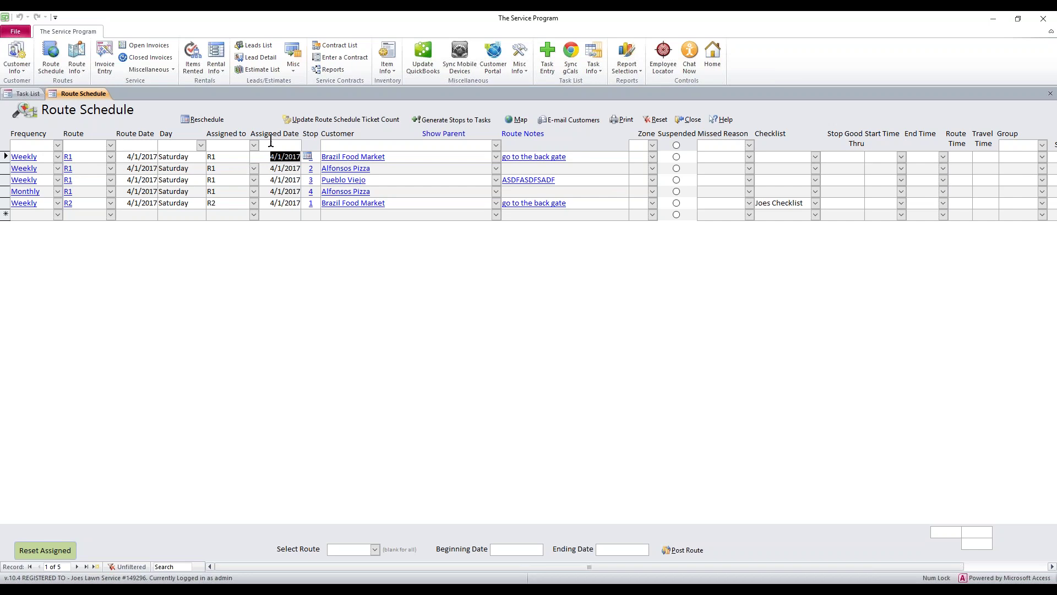
{"action": "left_click", "coordinate": [265, 160]}
{"action": "key", "text": "Down"}
{"action": "key", "text": "Down"}
{"action": "key", "text": "Down"}
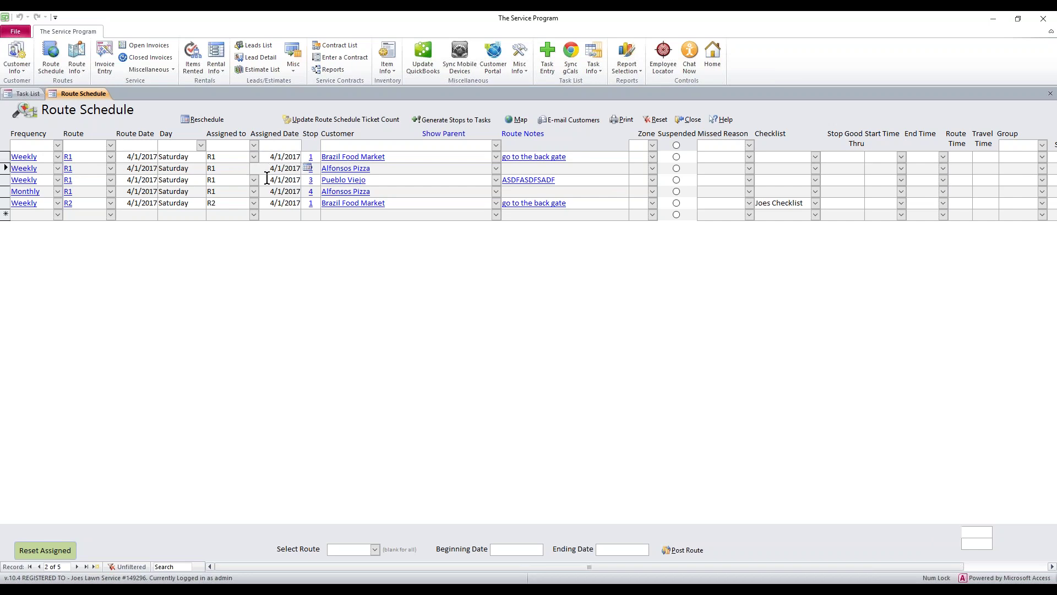
{"action": "left_click", "coordinate": [263, 158]}
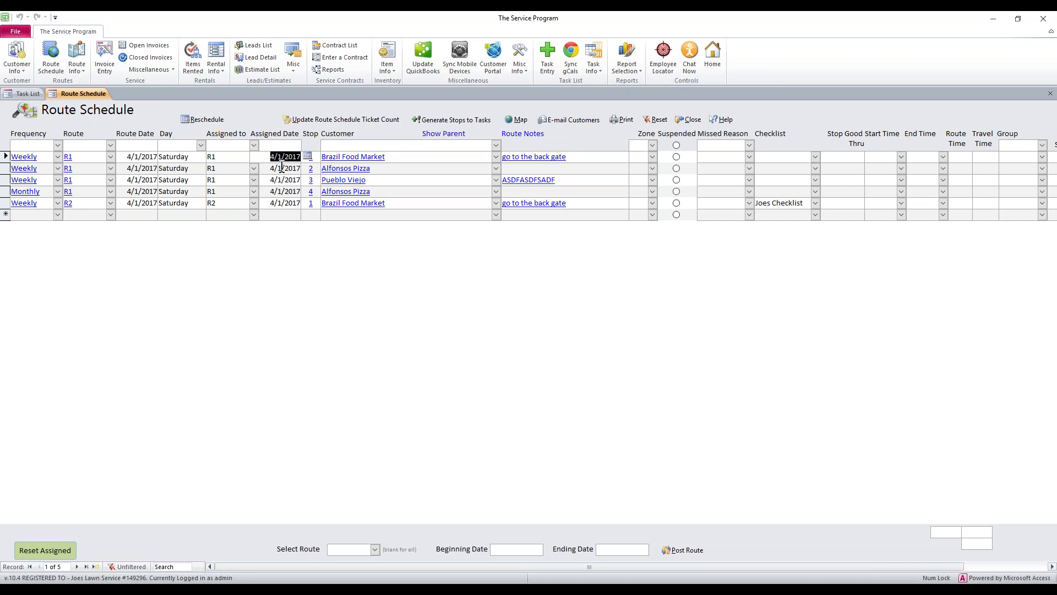
{"action": "left_click", "coordinate": [267, 169]}
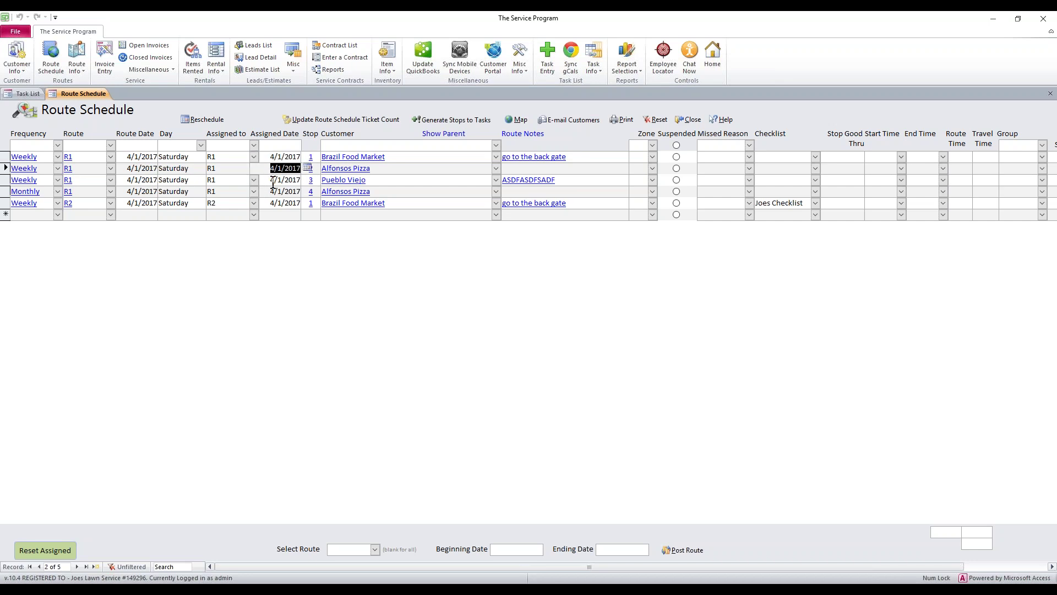
{"action": "left_click", "coordinate": [375, 549]}
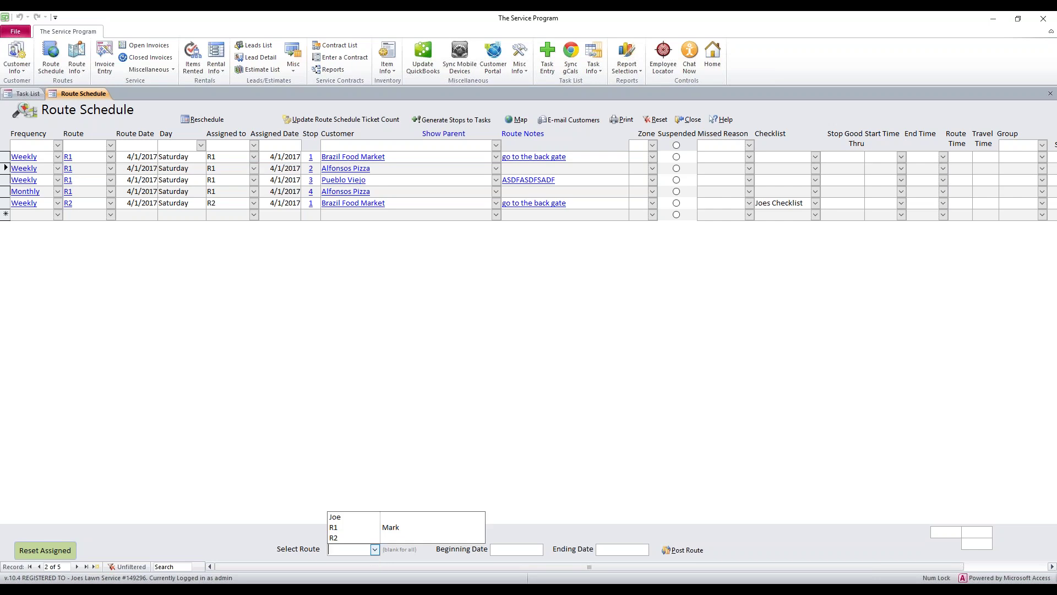
{"action": "left_click", "coordinate": [367, 529]}
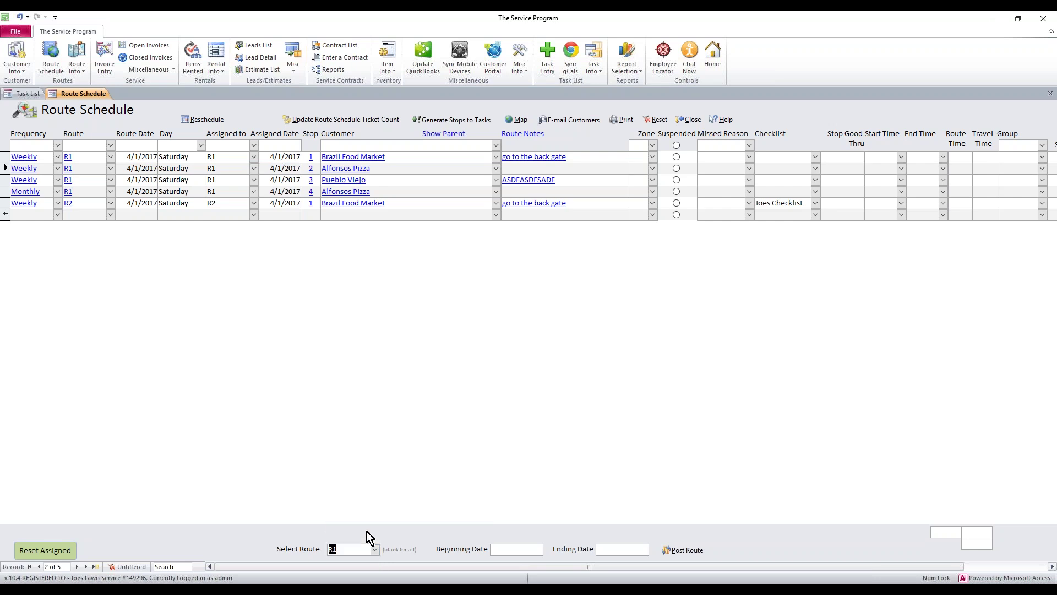
{"action": "left_click", "coordinate": [505, 551]}
{"action": "left_click", "coordinate": [374, 549]}
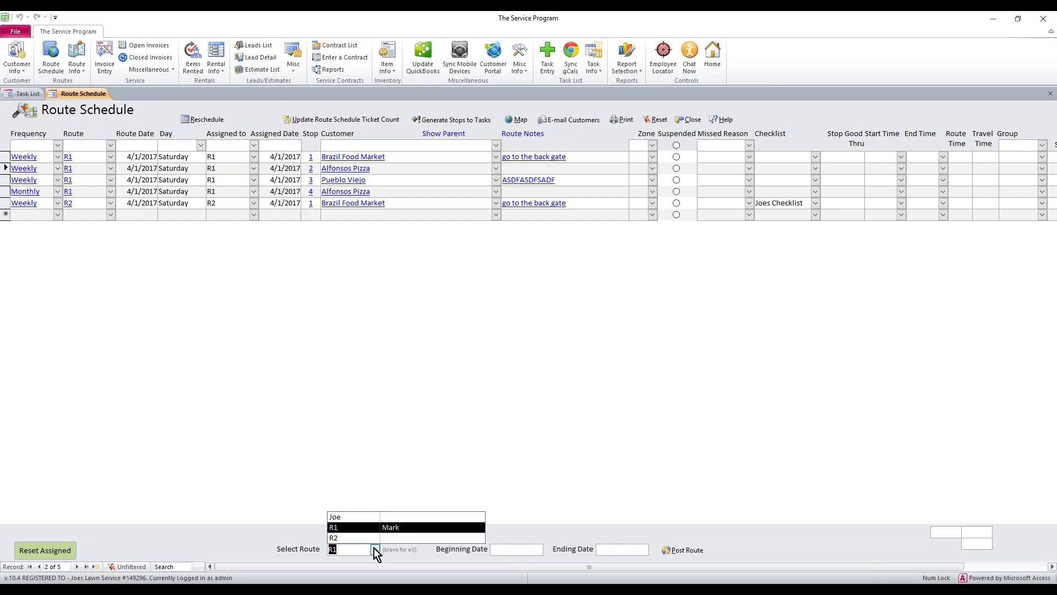
{"action": "left_click", "coordinate": [374, 548]}
{"action": "key", "text": "BackSpace"}
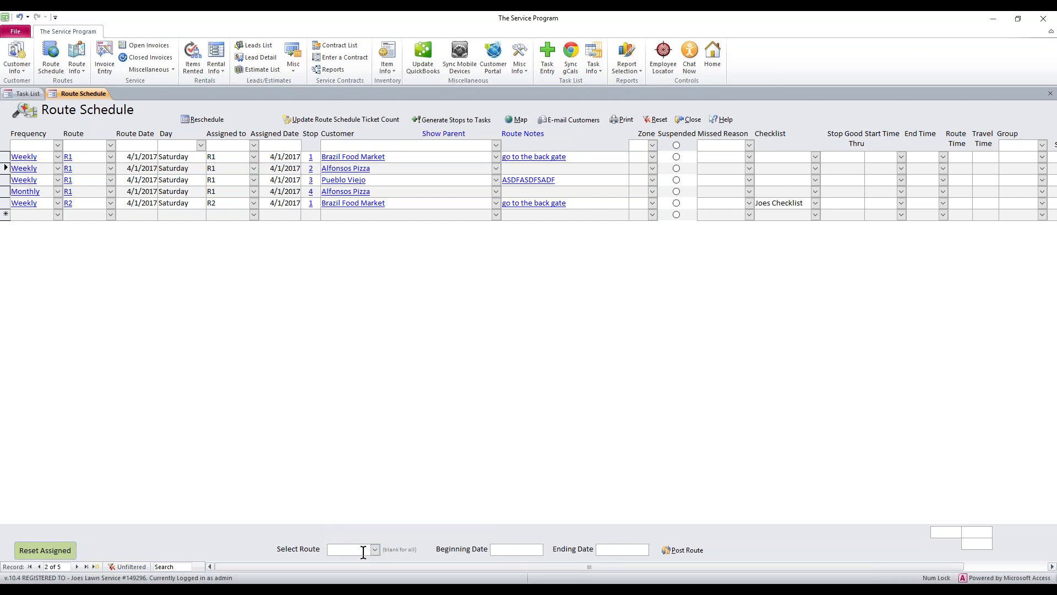
- Set the route posting range to begin on 4/1/2017 and end on 4/5/2017
{"action": "left_click", "coordinate": [527, 547]}
{"action": "left_click", "coordinate": [267, 156]}
{"action": "left_click_drag", "start_coordinate": [267, 156], "coordinate": [303, 156]}
{"action": "left_click", "coordinate": [540, 549]}
{"action": "left_click", "coordinate": [550, 548]}
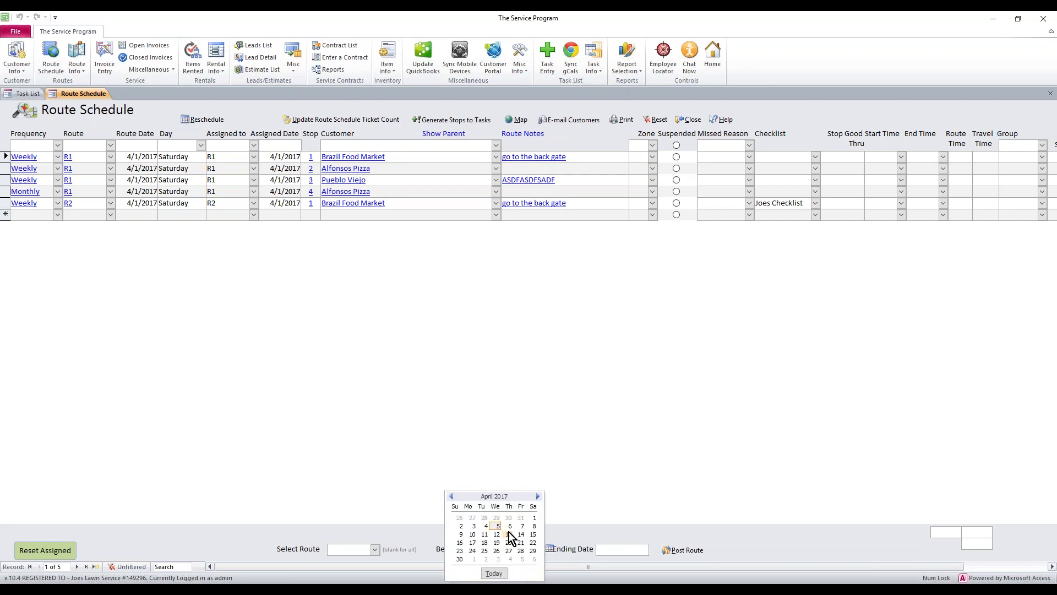
{"action": "left_click", "coordinate": [533, 518]}
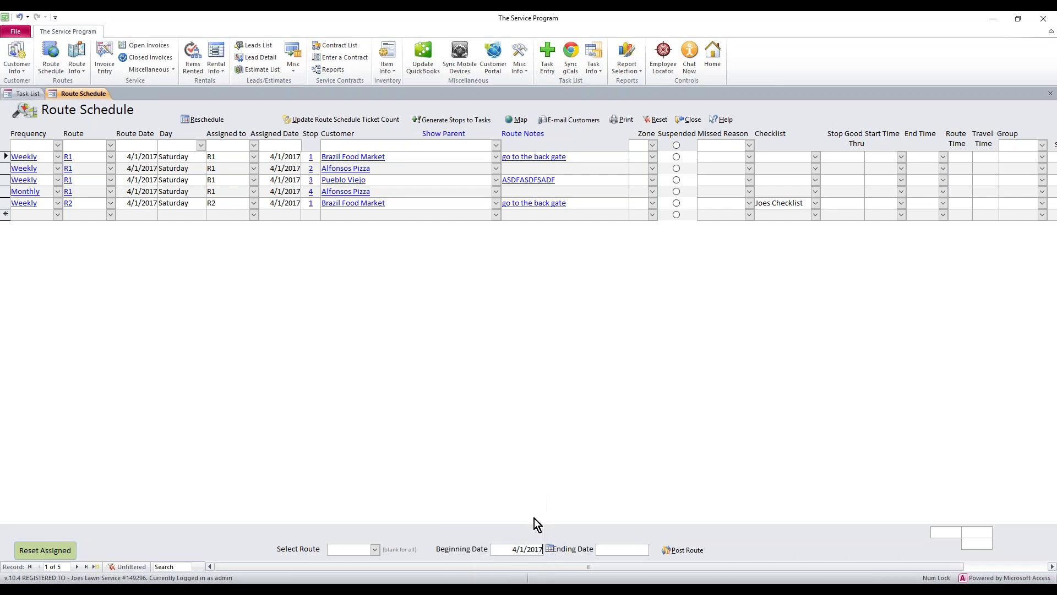
{"action": "left_click", "coordinate": [617, 553]}
{"action": "left_click", "coordinate": [656, 547]}
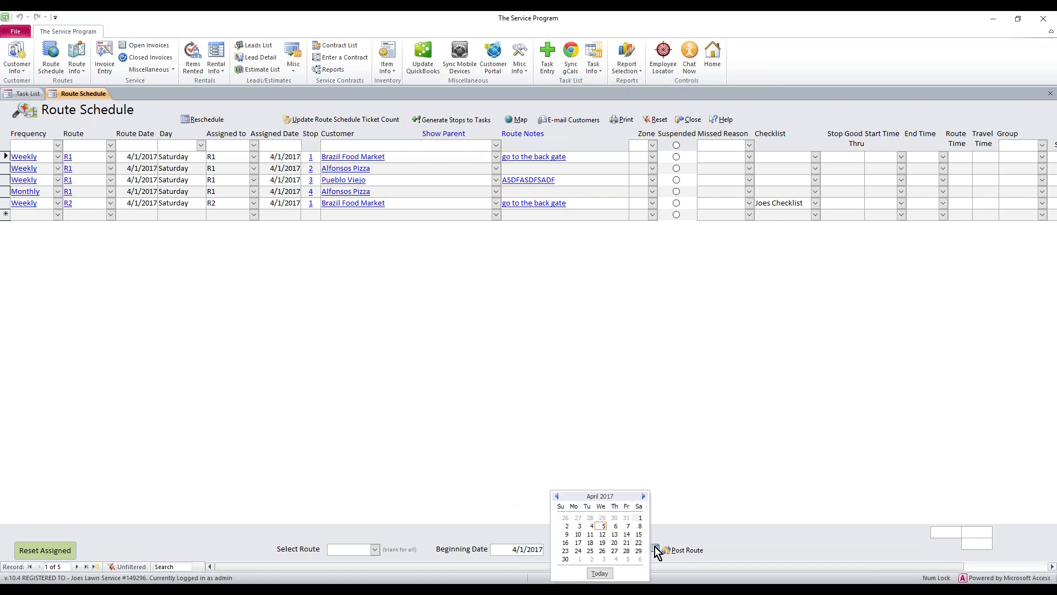
{"action": "left_click", "coordinate": [603, 527]}
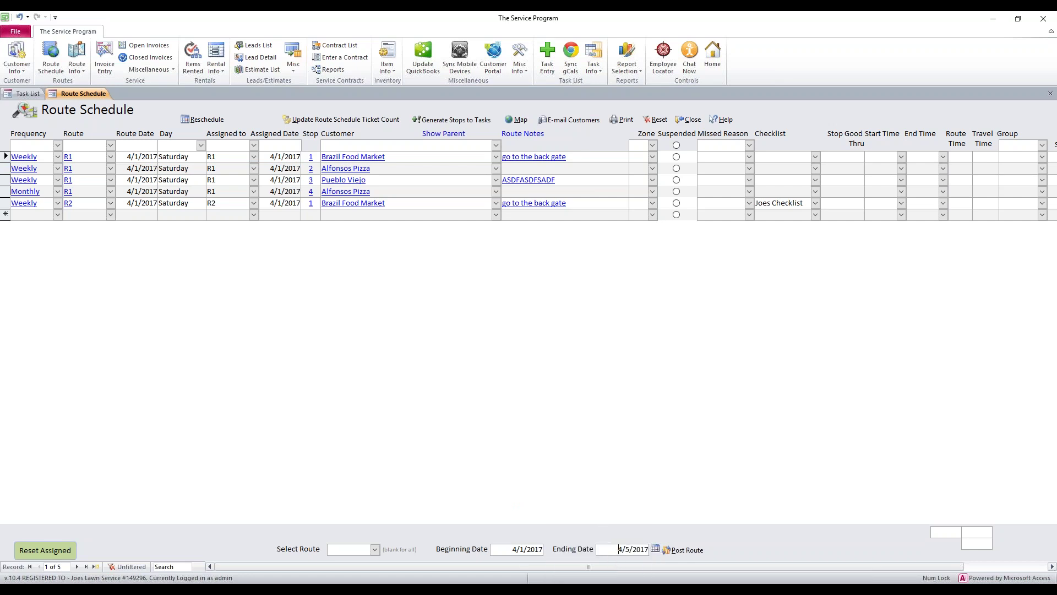
- Check the posting range against the assigned dates and the weekly and monthly frequencies of the stops
{"action": "left_click", "coordinate": [512, 550]}
{"action": "left_click", "coordinate": [612, 548]}
{"action": "left_click", "coordinate": [266, 156]}
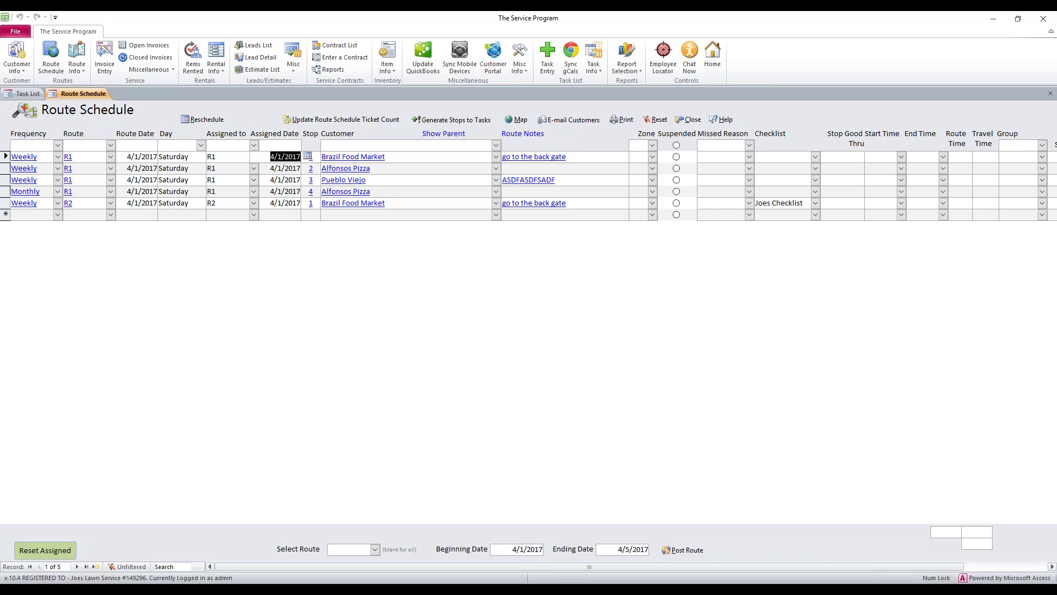
{"action": "left_click", "coordinate": [267, 168]}
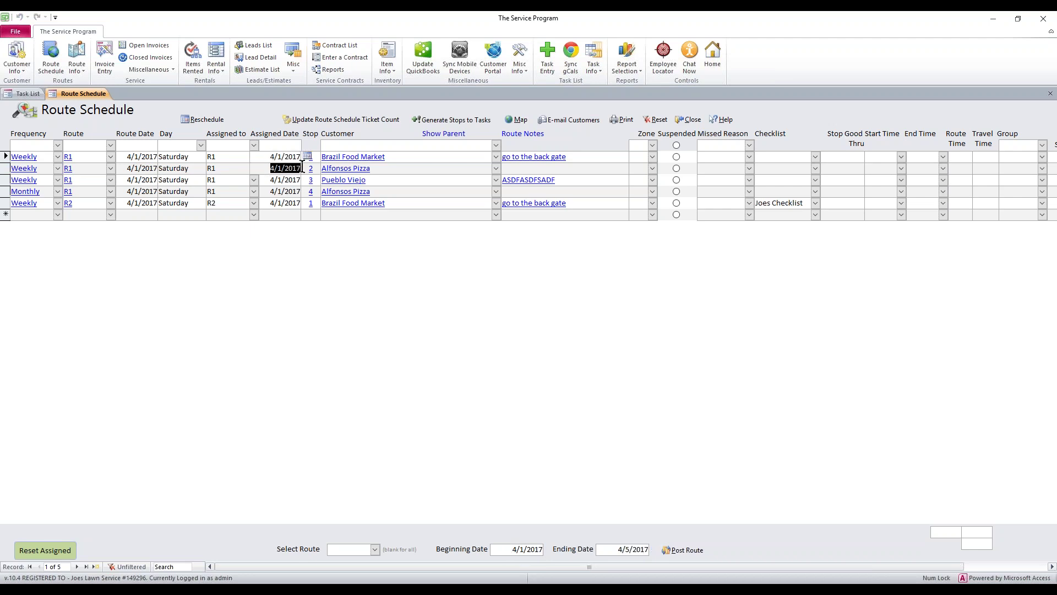
{"action": "left_click", "coordinate": [269, 180]}
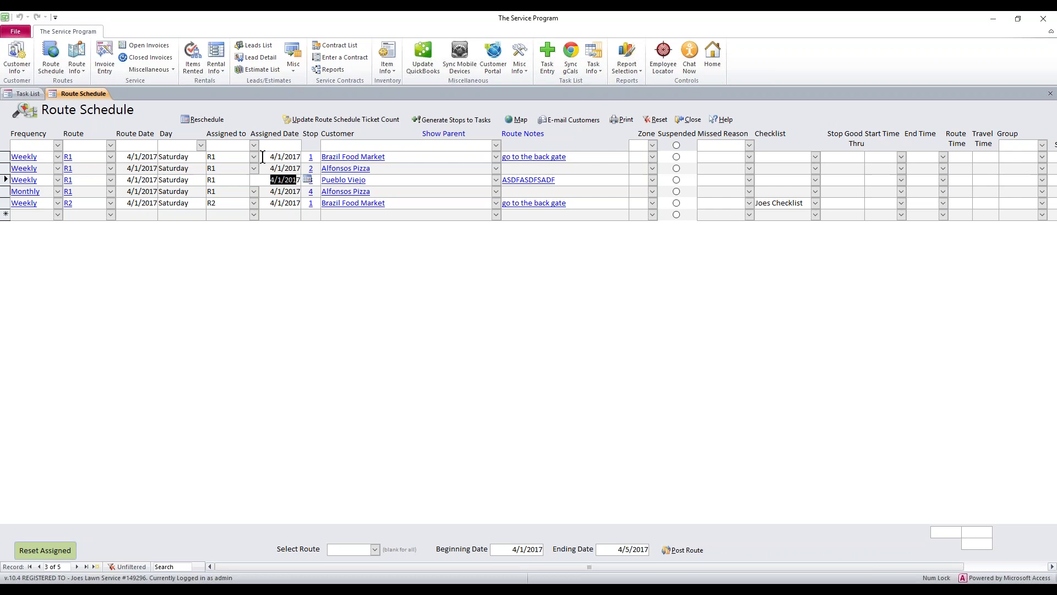
{"action": "left_click_drag", "start_coordinate": [264, 157], "coordinate": [296, 156]}
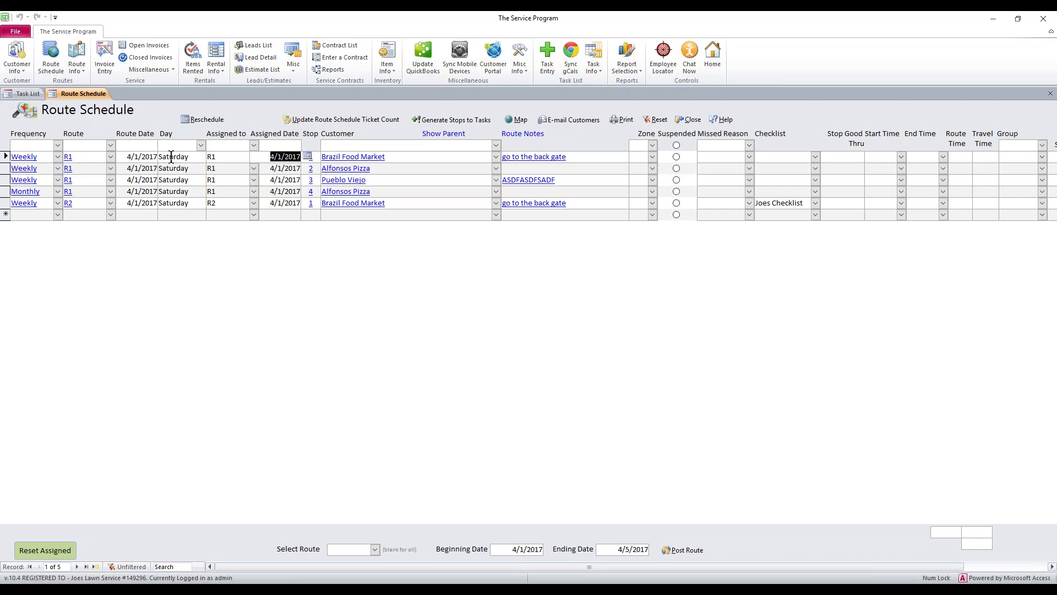
{"action": "left_click", "coordinate": [39, 157]}
{"action": "left_click_drag", "start_coordinate": [39, 157], "coordinate": [15, 156]}
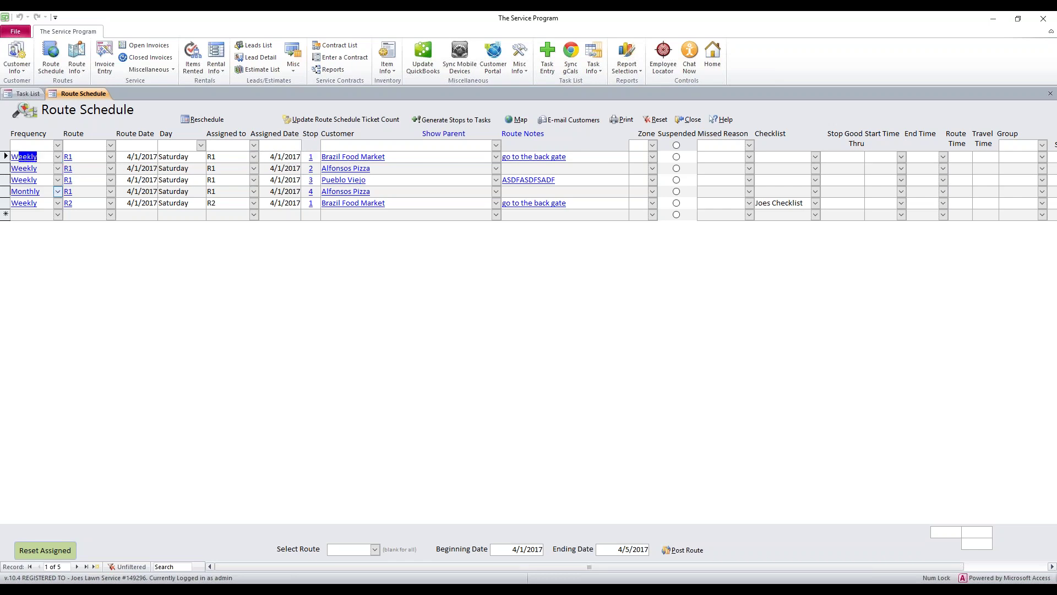
{"action": "left_click_drag", "start_coordinate": [39, 191], "coordinate": [10, 192]}
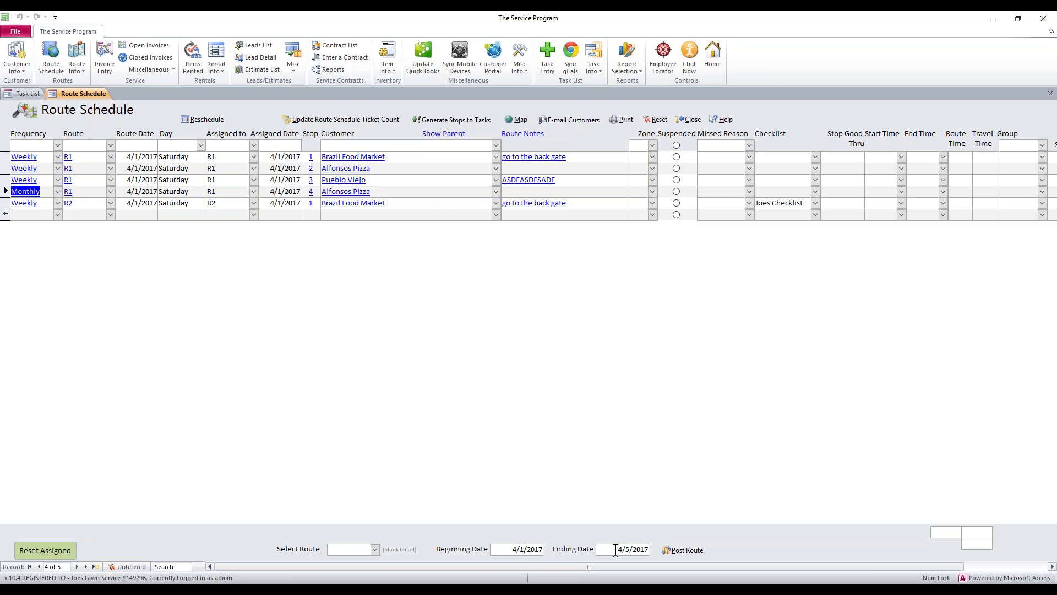
{"action": "left_click", "coordinate": [293, 156]}
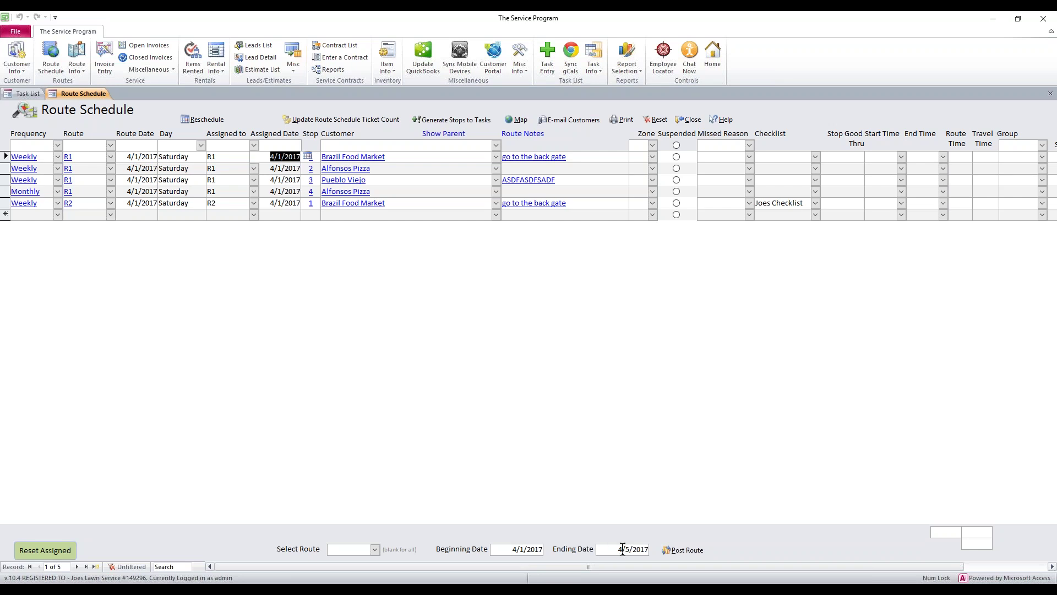
- Set the posting range to begin on 3/27/2017 and end on 4/1/2017
{"action": "left_click", "coordinate": [542, 548]}
{"action": "left_click", "coordinate": [550, 548]}
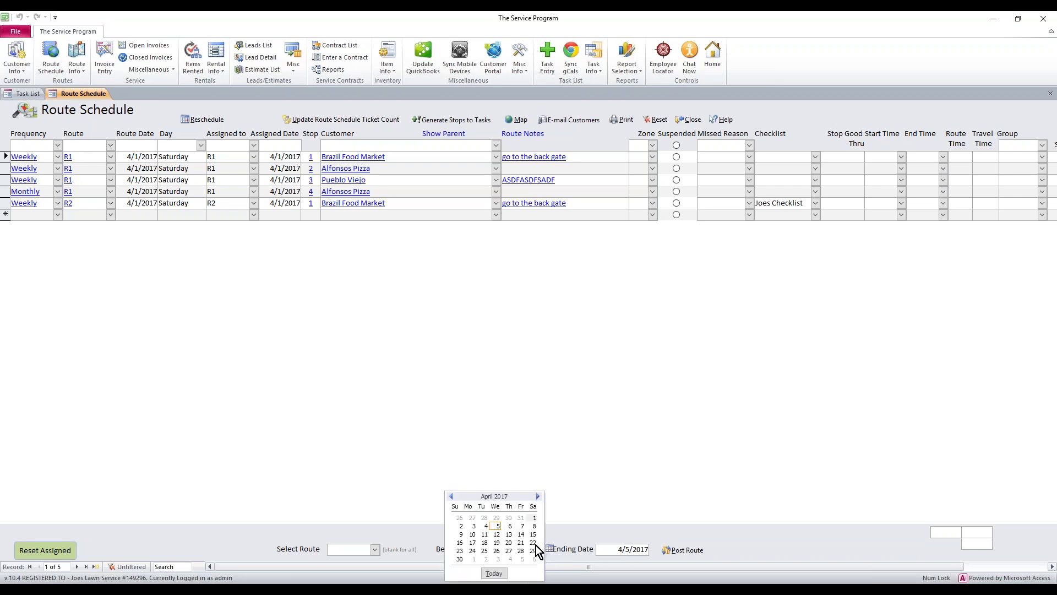
{"action": "left_click", "coordinate": [472, 519]}
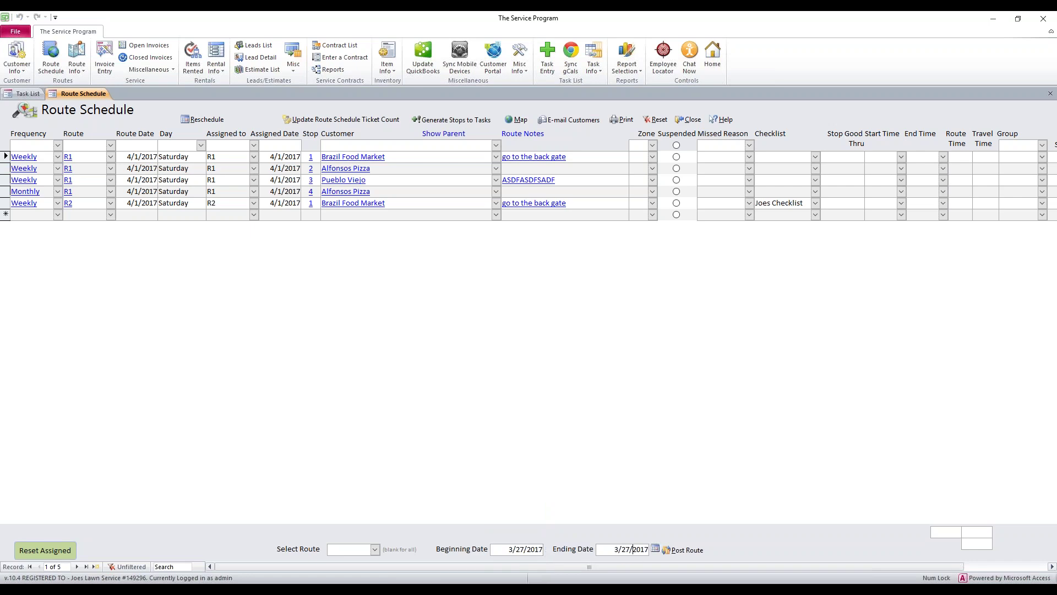
{"action": "left_click", "coordinate": [654, 548]}
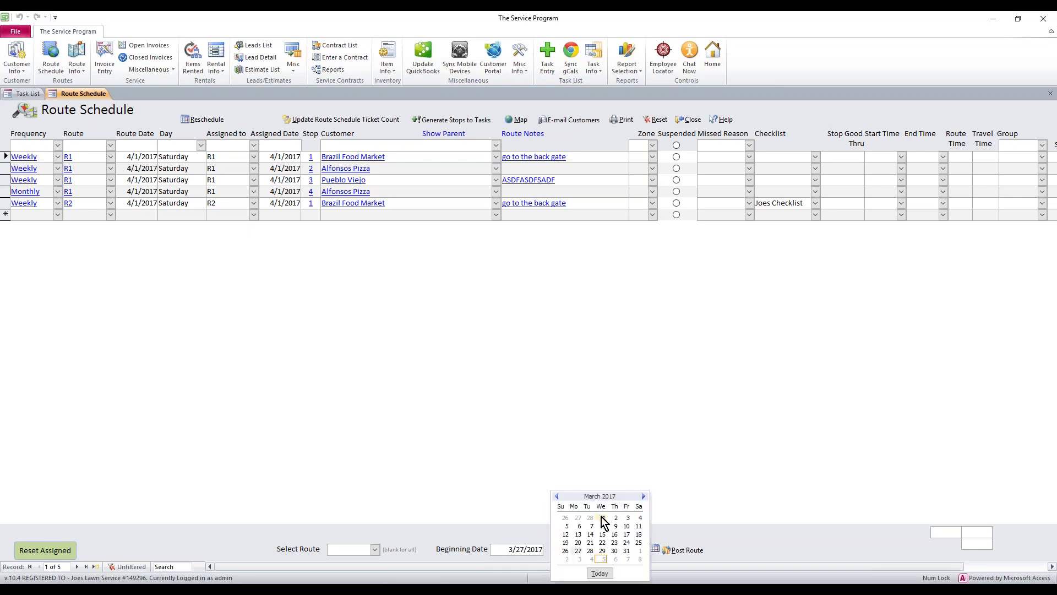
{"action": "left_click", "coordinate": [640, 550]}
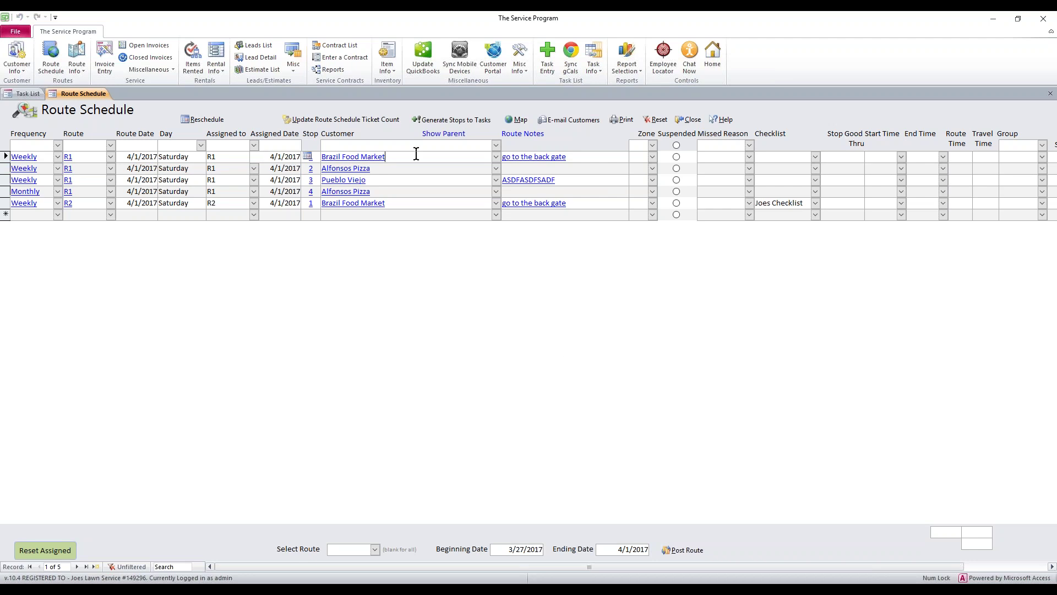
- Post the routes in the chosen date range and decline resetting the suspended stops
{"action": "left_click", "coordinate": [687, 550]}
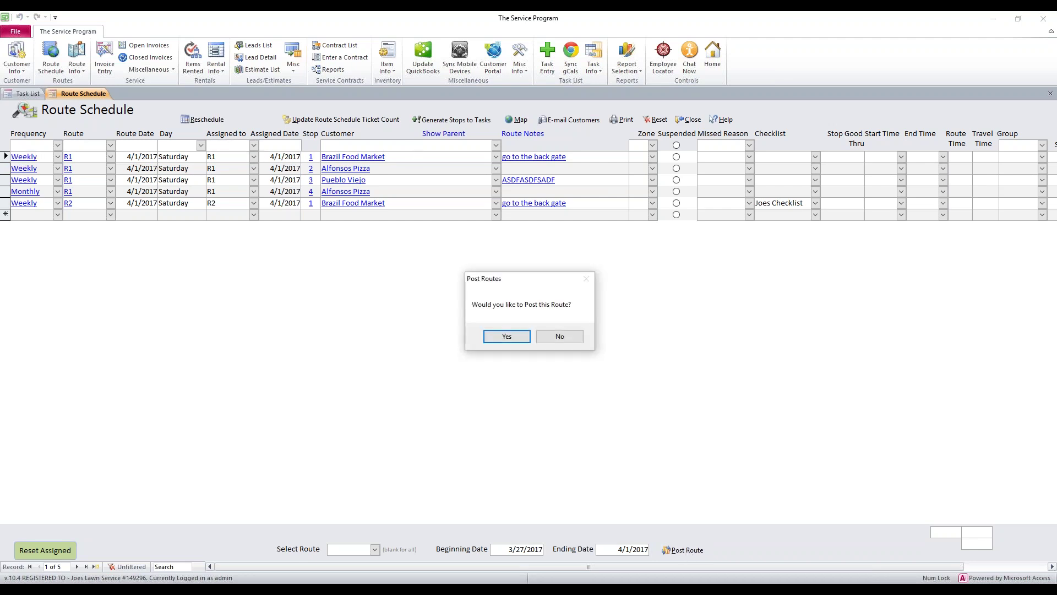
{"action": "left_click", "coordinate": [499, 339]}
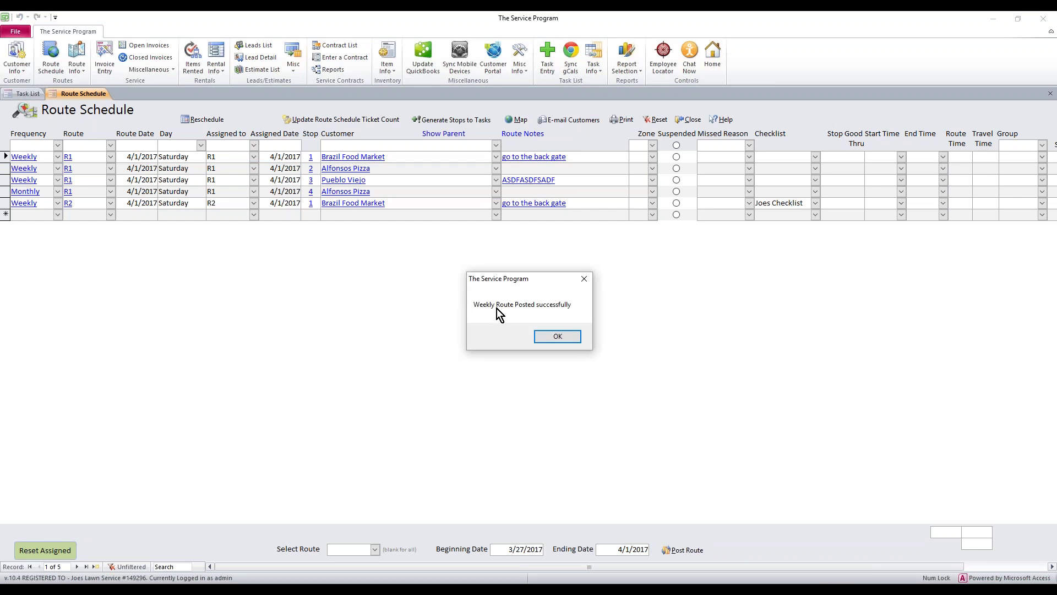
{"action": "left_click", "coordinate": [556, 338]}
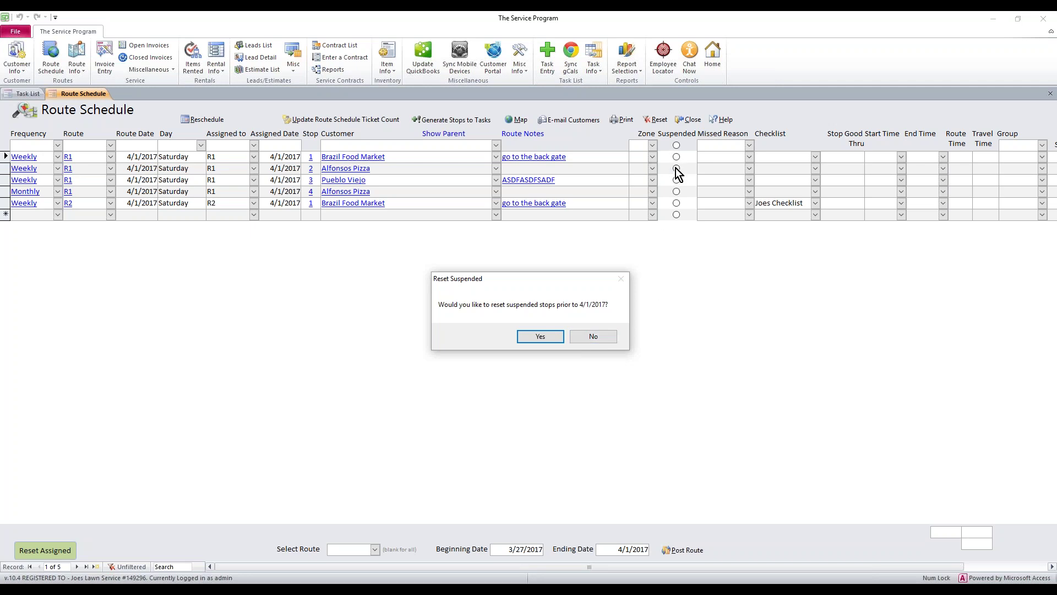
{"action": "left_click", "coordinate": [593, 336]}
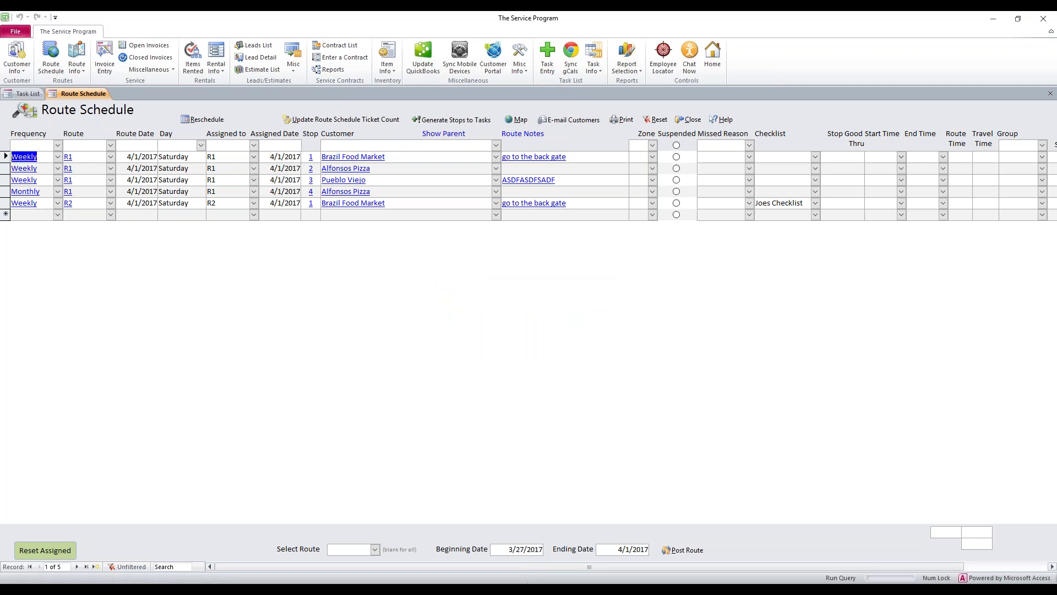
- Examine the assigned dates of the weekly and monthly stops after posting
{"action": "left_click", "coordinate": [269, 158]}
{"action": "left_click", "coordinate": [269, 158]}
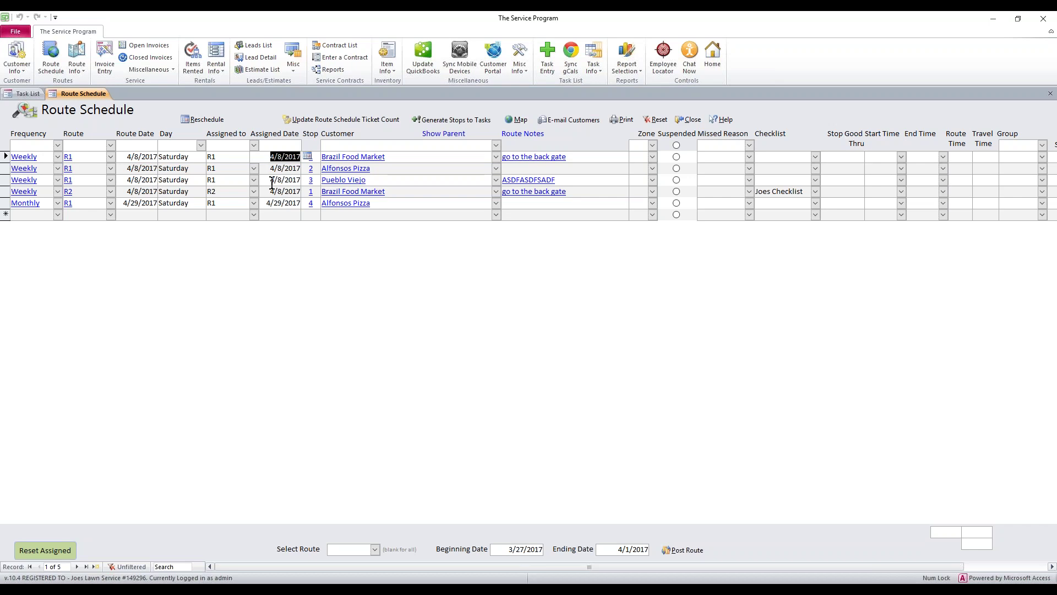
{"action": "left_click", "coordinate": [267, 202]}
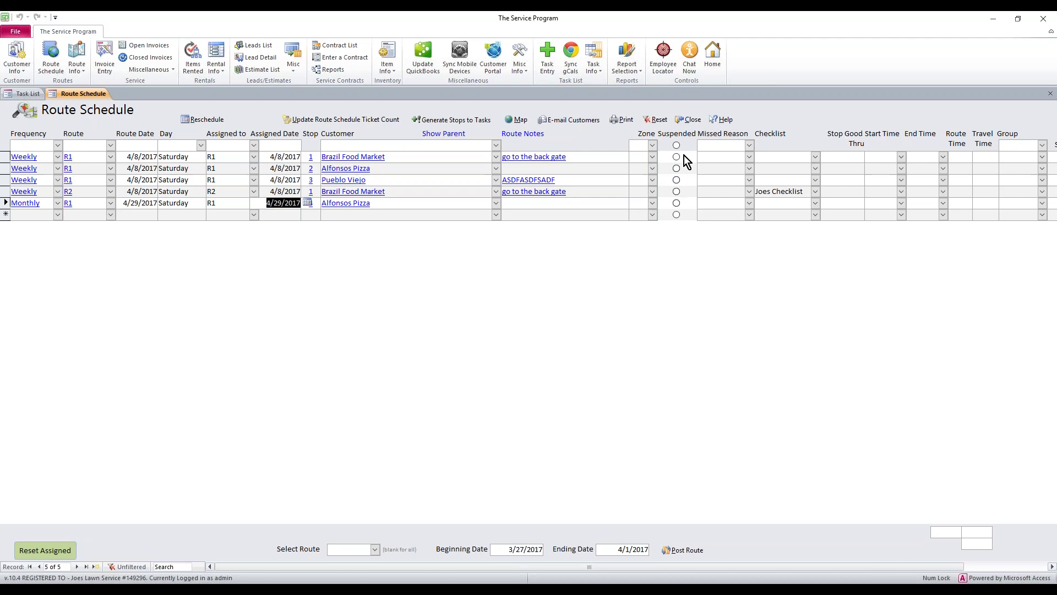
{"action": "left_click_drag", "start_coordinate": [270, 160], "coordinate": [308, 159]}
{"action": "left_click", "coordinate": [270, 168]}
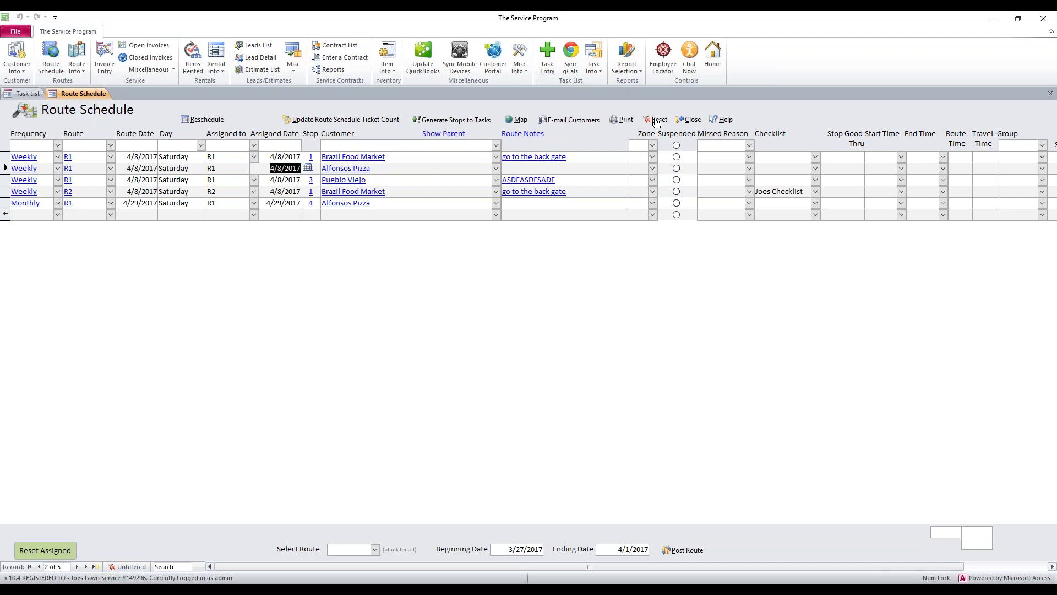
- Close the Route Schedule, open the mobile device sync and choose Routes as the mobile sync option
{"action": "left_click", "coordinate": [688, 120]}
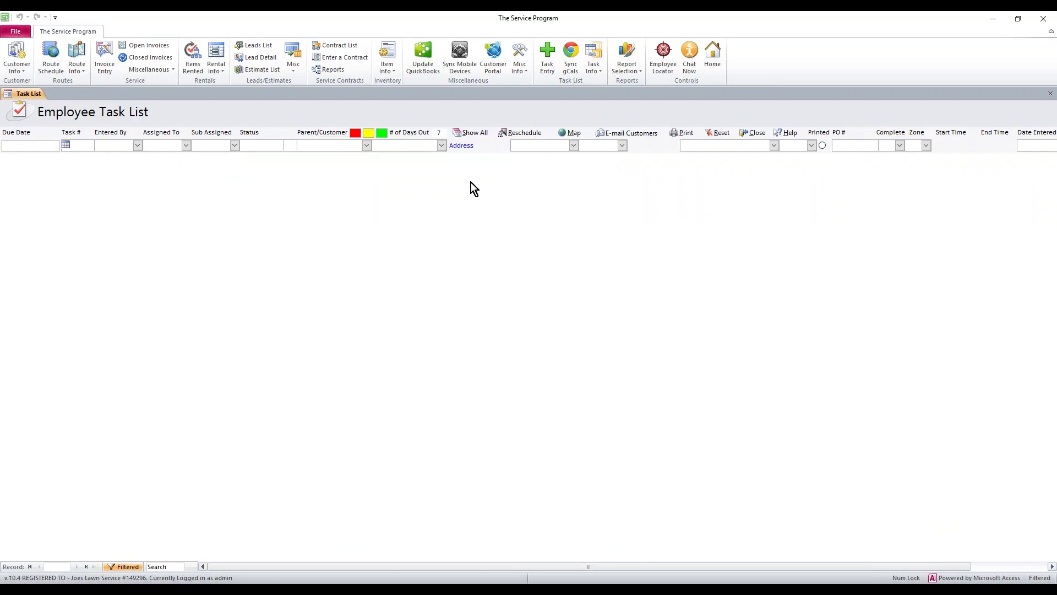
{"action": "left_click", "coordinate": [463, 61]}
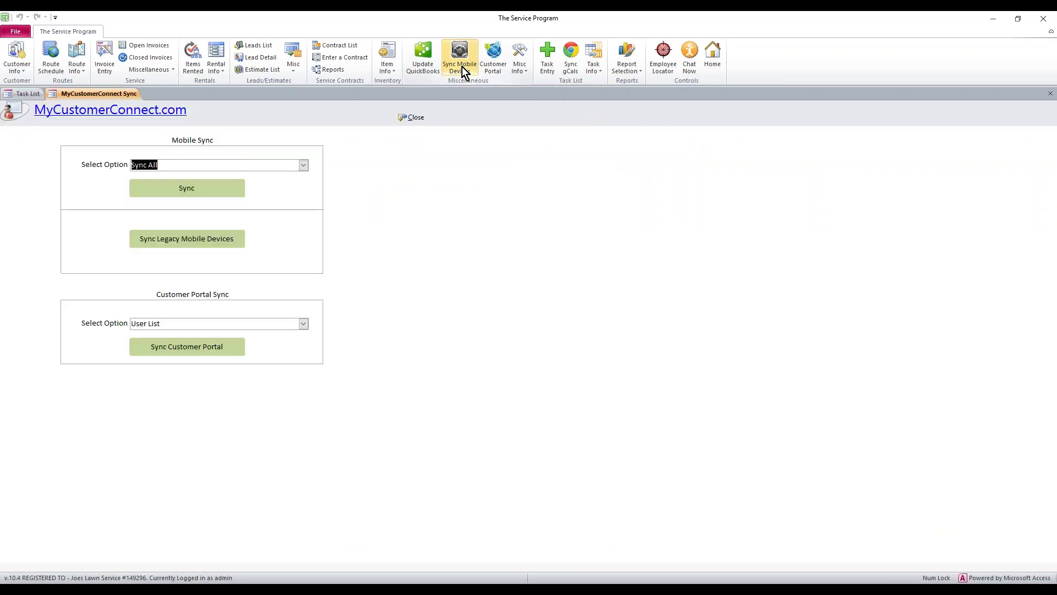
{"action": "left_click", "coordinate": [304, 166]}
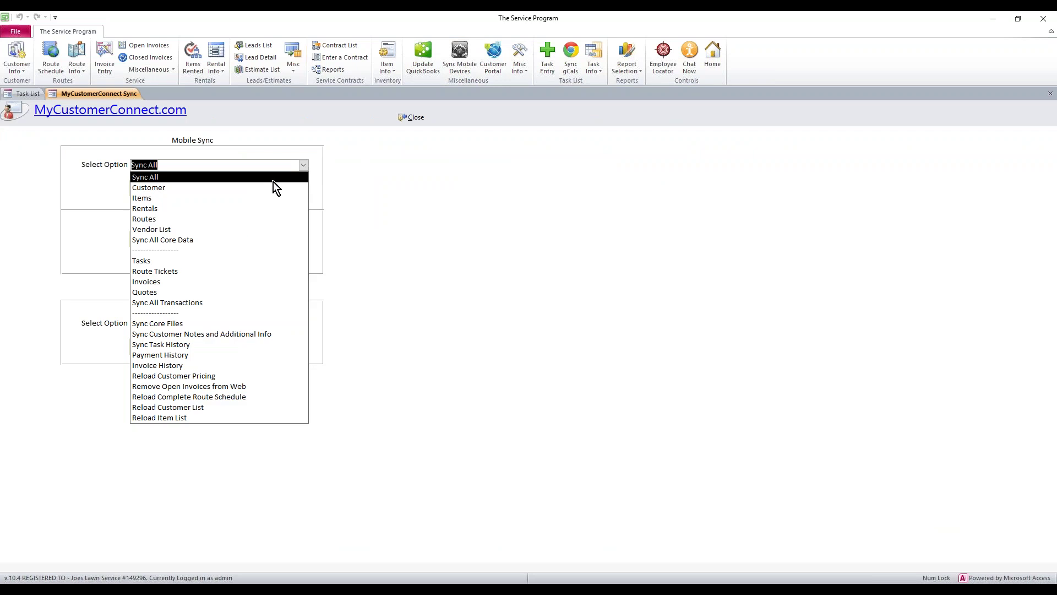
{"action": "left_click", "coordinate": [153, 219]}
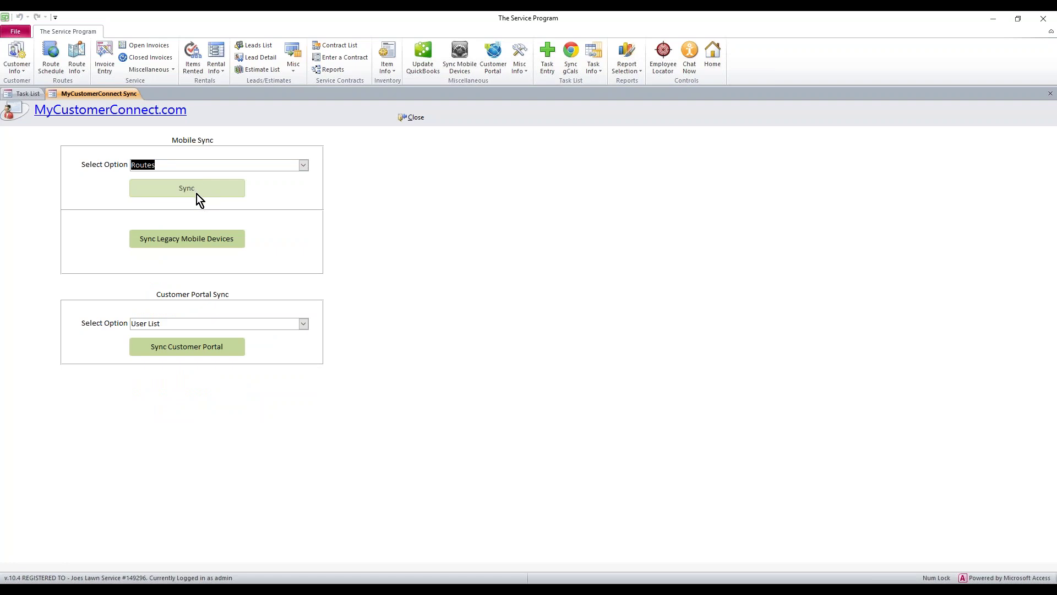
- Reopen the Route Schedule and go through the assigned dates of the weekly stops
{"action": "left_click", "coordinate": [51, 56]}
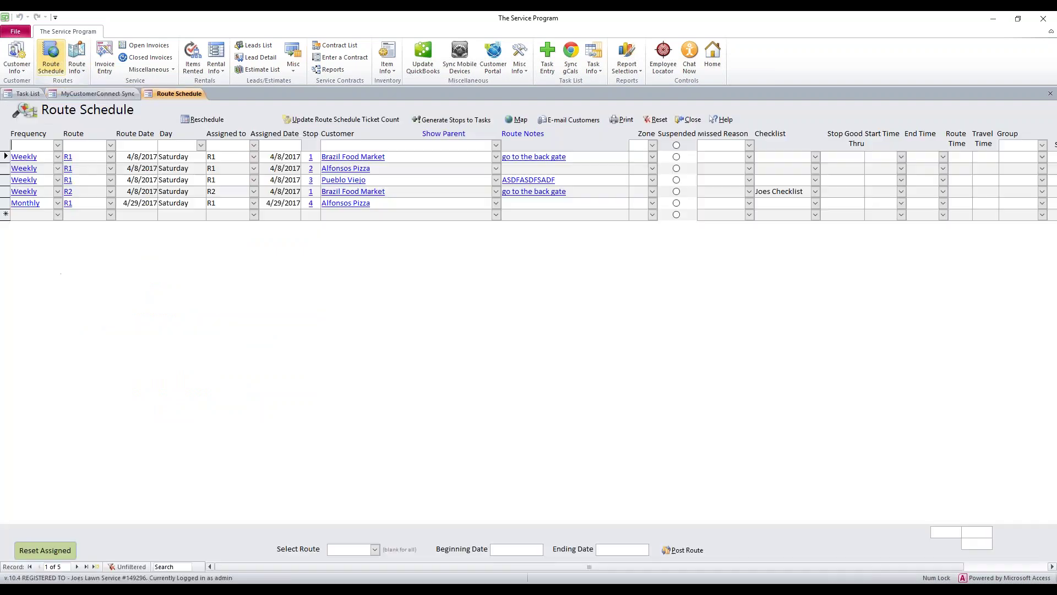
{"action": "left_click", "coordinate": [266, 157]}
{"action": "left_click", "coordinate": [269, 168]}
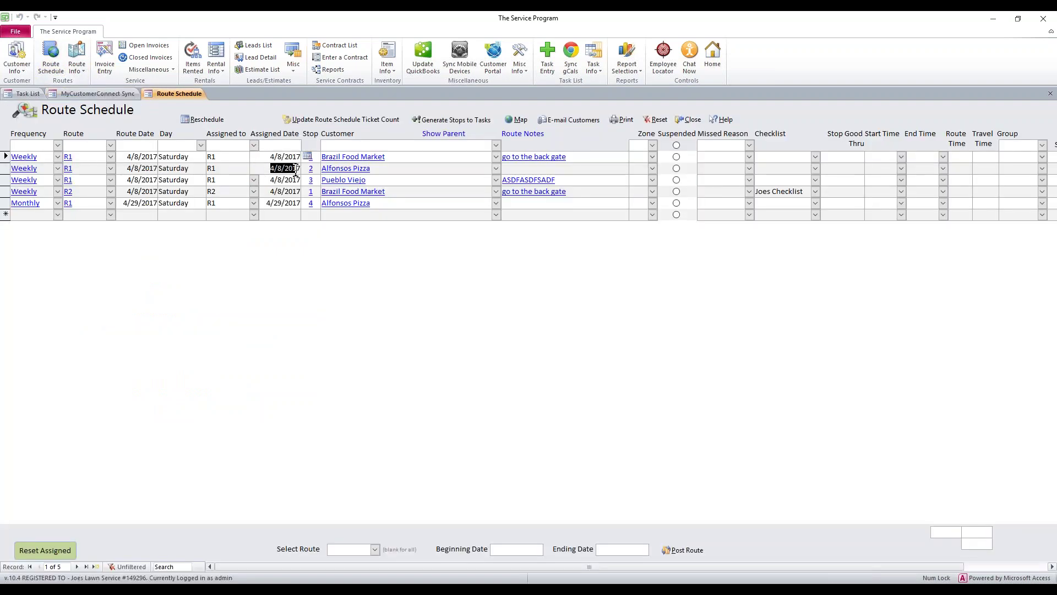
{"action": "left_click", "coordinate": [270, 180]}
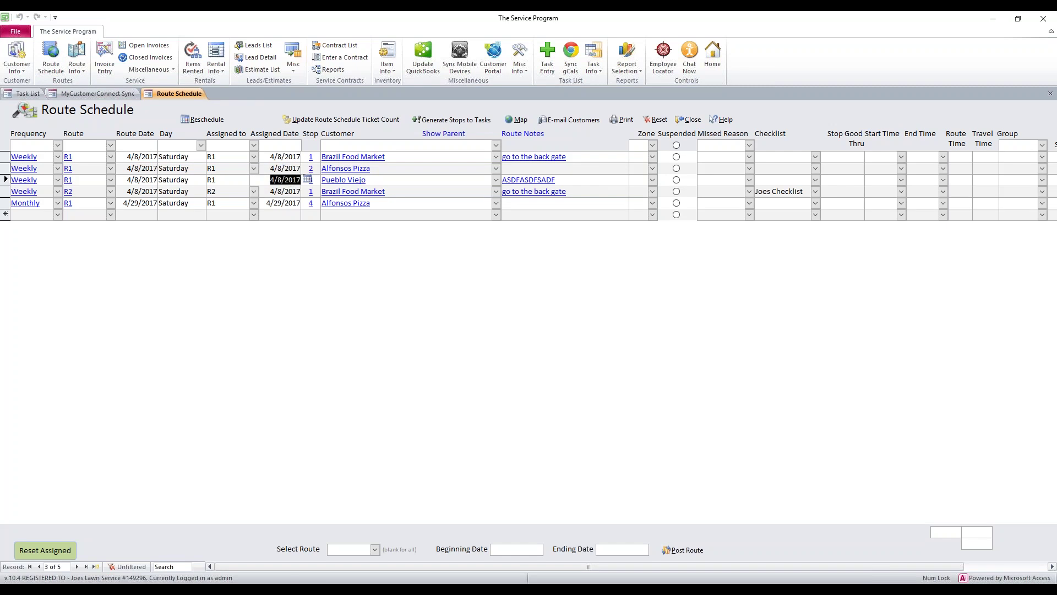
{"action": "left_click", "coordinate": [267, 192]}
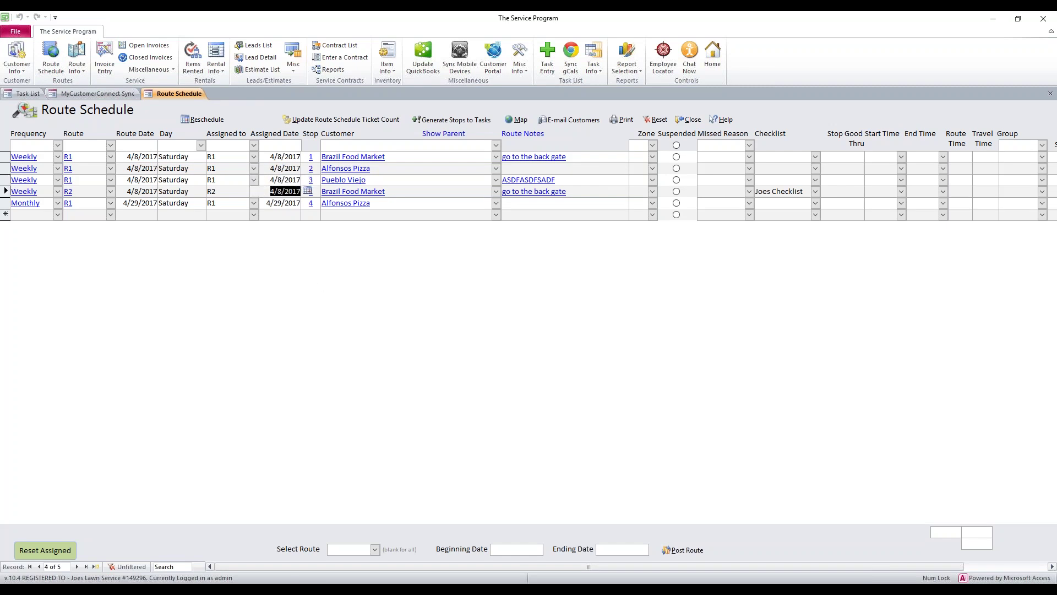